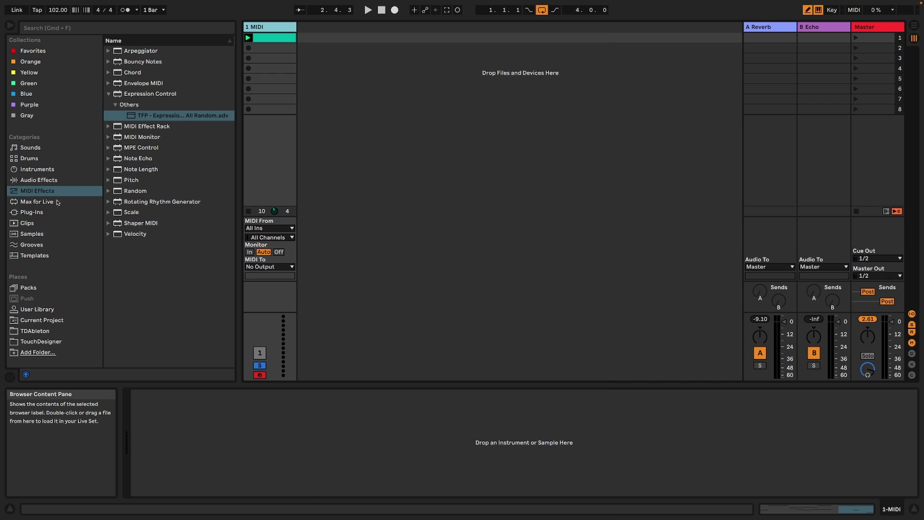
Load External Instrument onto the MIDI track from the Instruments browser
click(37, 169)
click(156, 149)
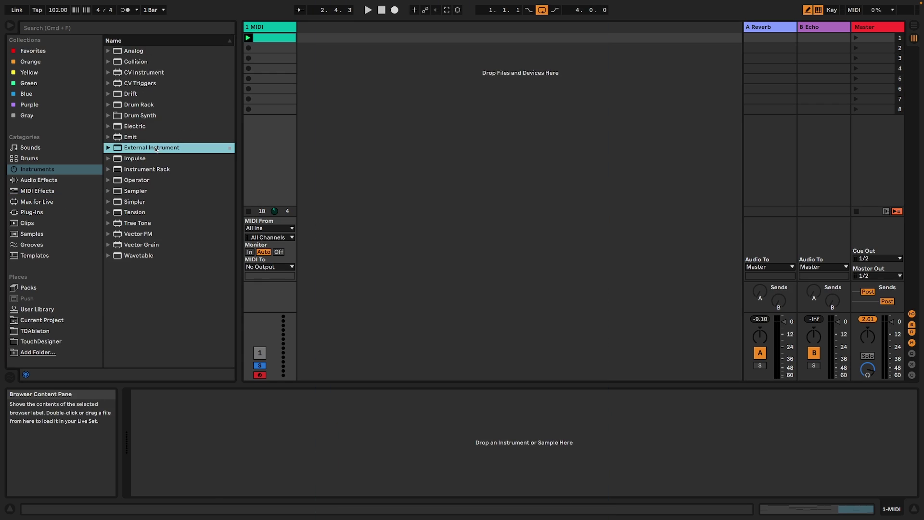
double_click(156, 148)
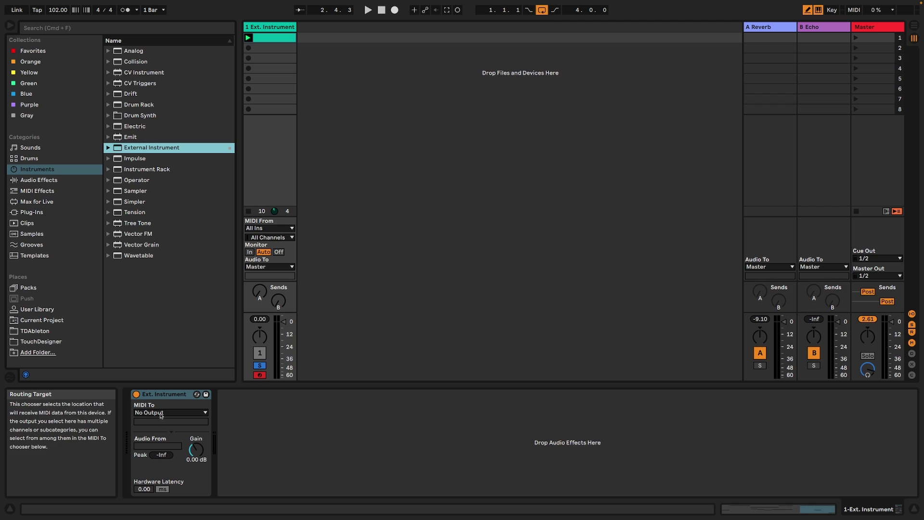
Route External Instrument's MIDI to TX7 (U2MIDI Pro) and its audio return from 3 TX7
click(161, 413)
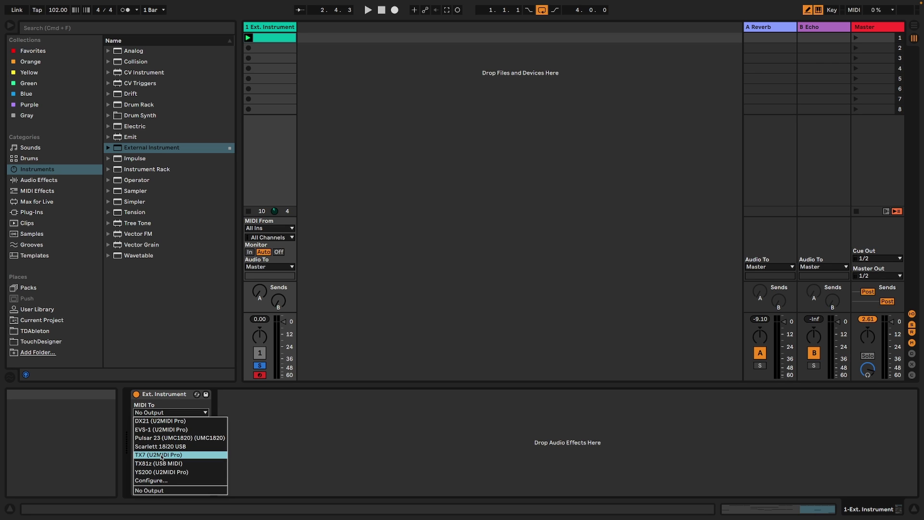
click(162, 455)
click(158, 445)
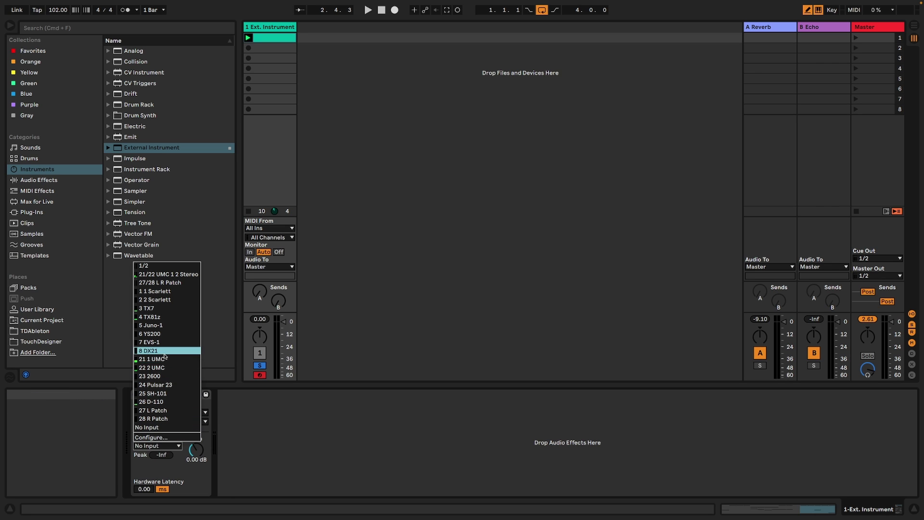
click(153, 310)
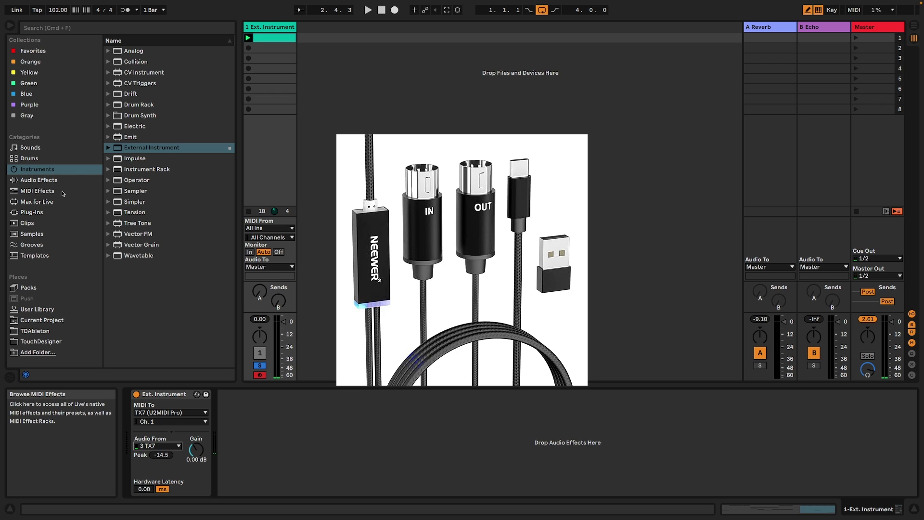
Insert a new MIDI track and load the Dexed plug-in onto it
click(77, 191)
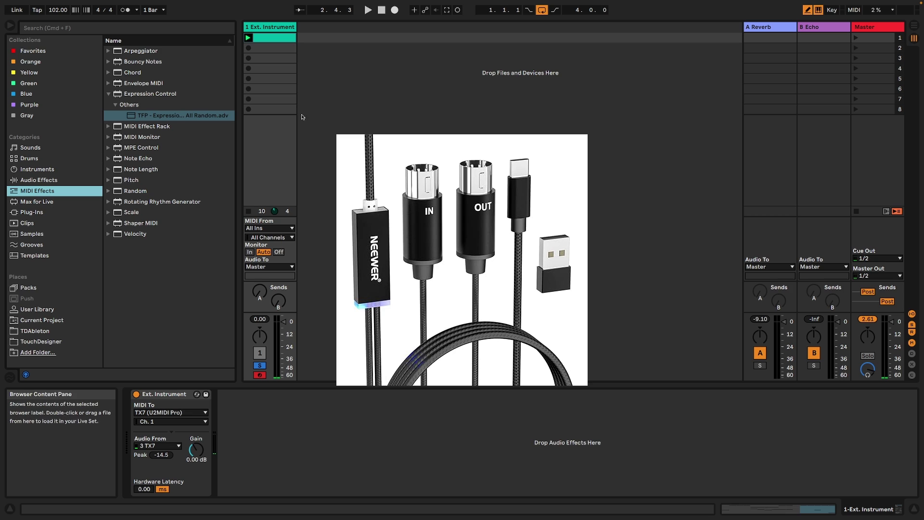
right_click(368, 112)
click(395, 128)
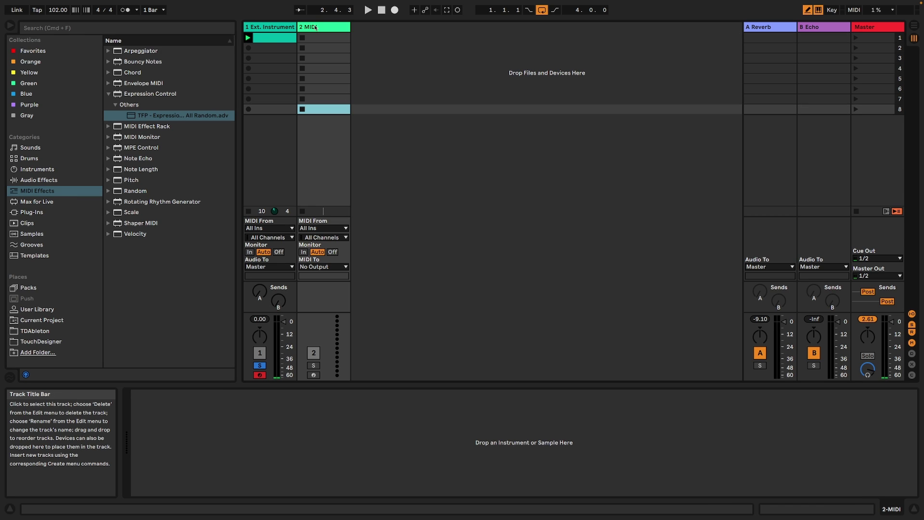
click(75, 215)
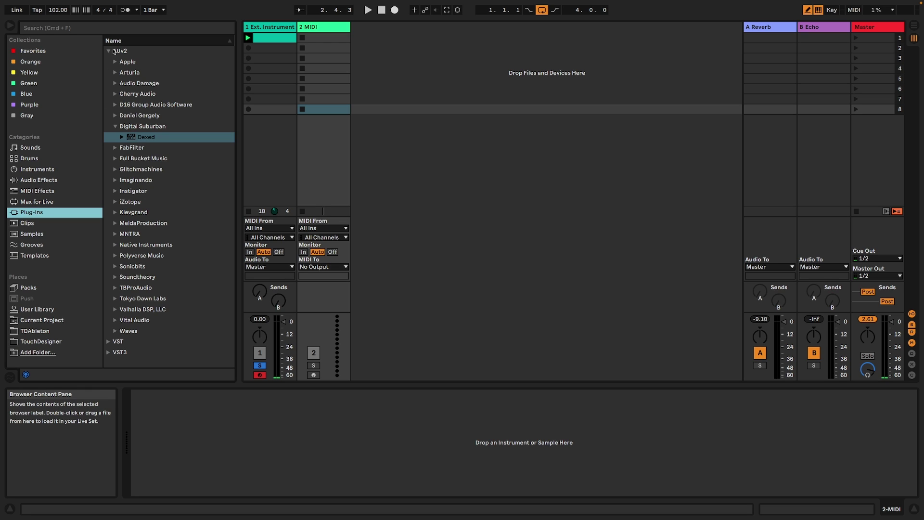
click(138, 138)
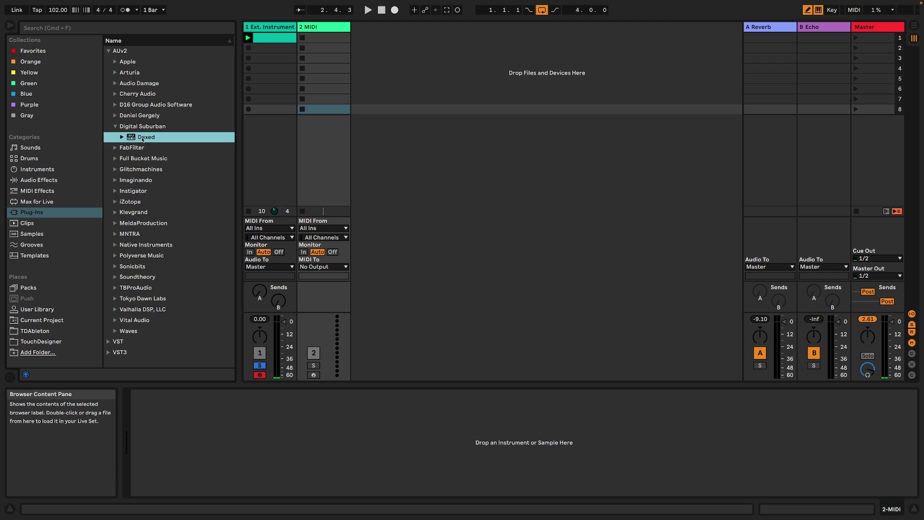
drag(143, 138, 325, 176)
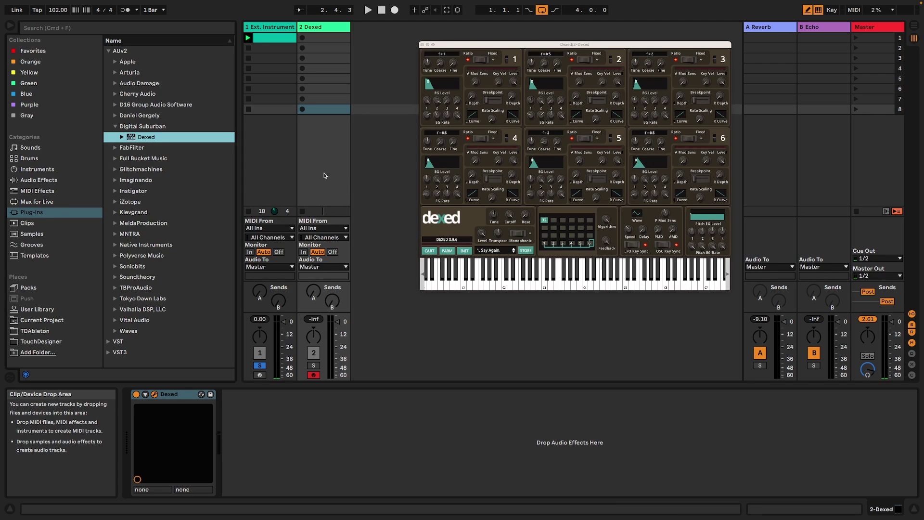
Solo the Dexed track and play a few notes to hear it
click(314, 366)
key(a)
key(s)
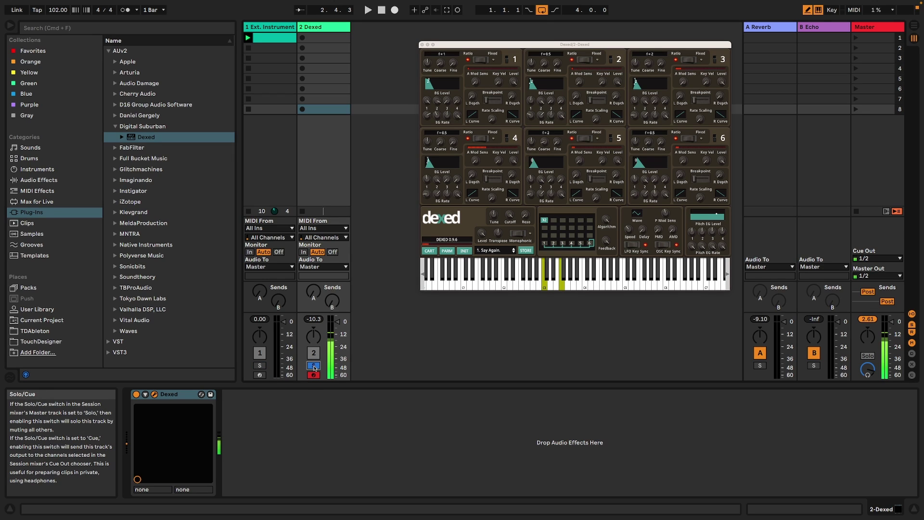
key(g)
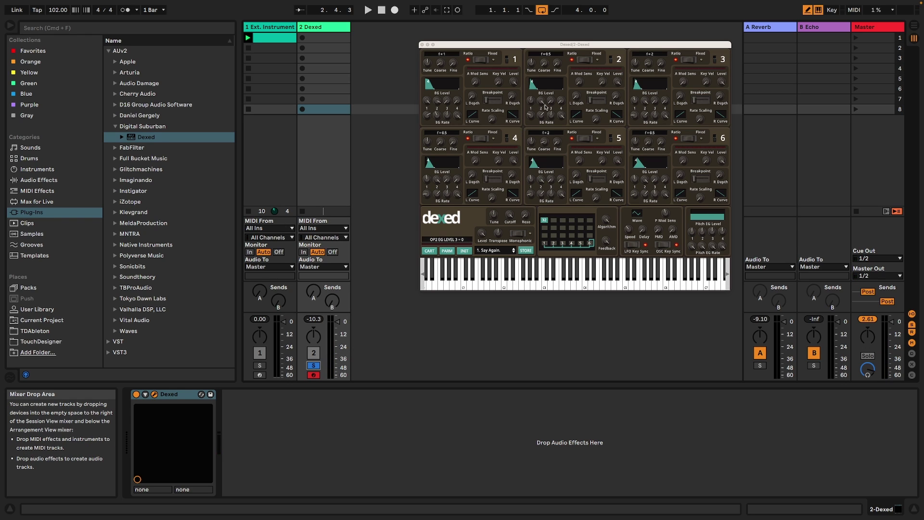
click(505, 264)
click(447, 250)
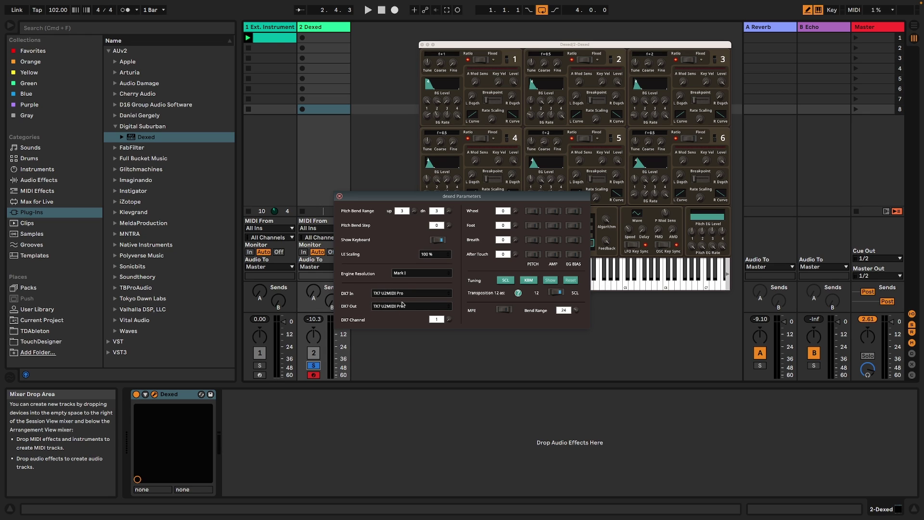
click(340, 197)
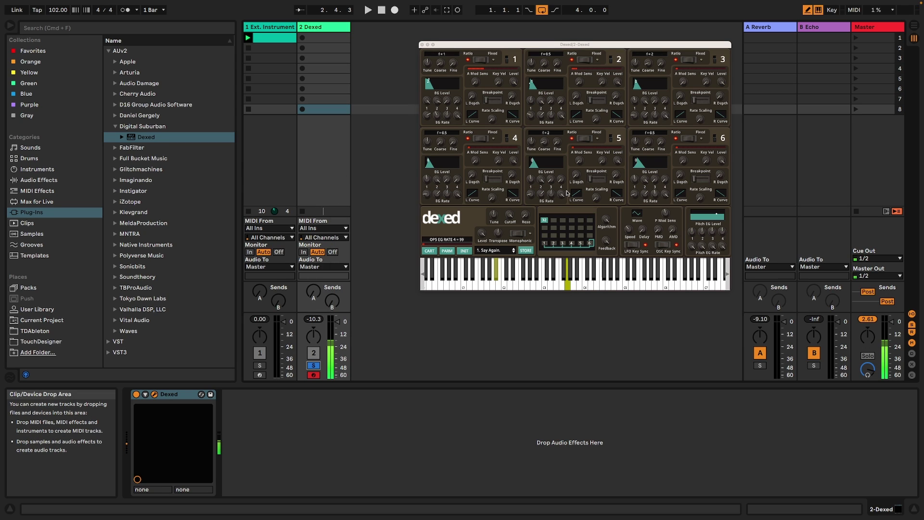
key(g)
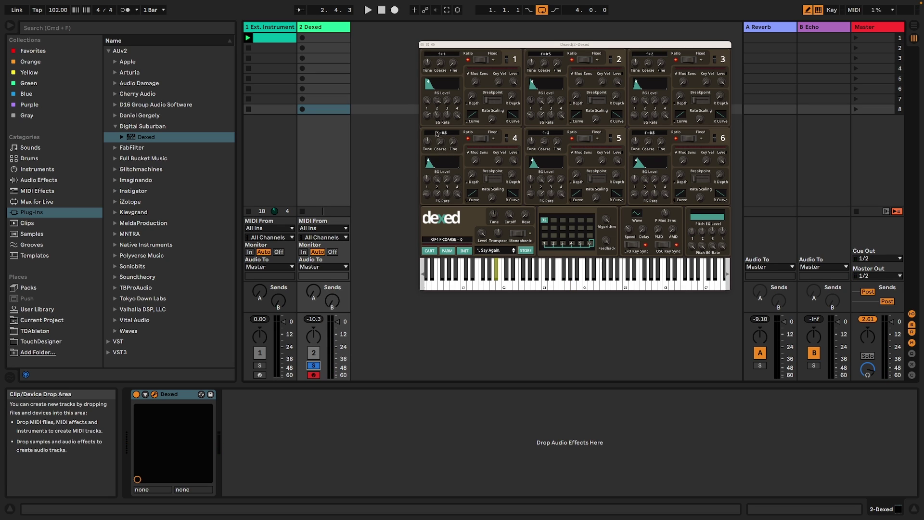
Send Dexed's current program to the DX7/TX7 and record-arm track 1 instead
right_click(464, 154)
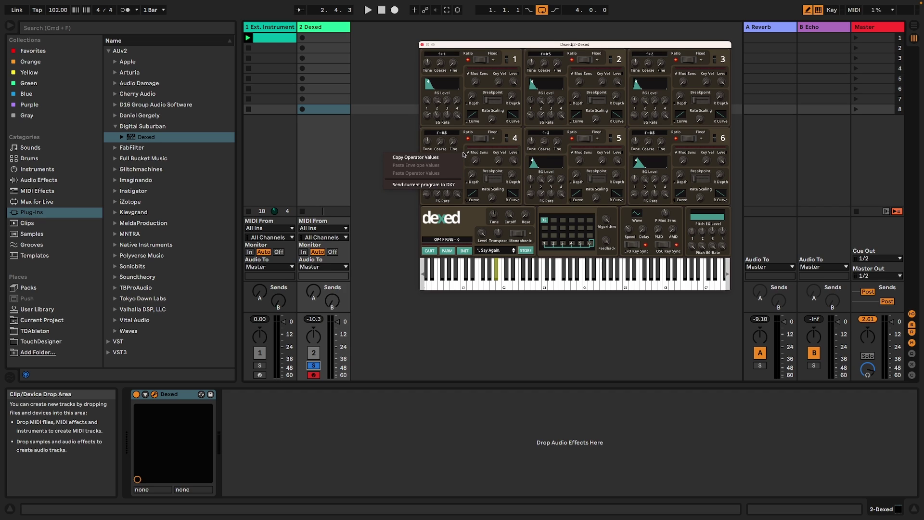
click(431, 185)
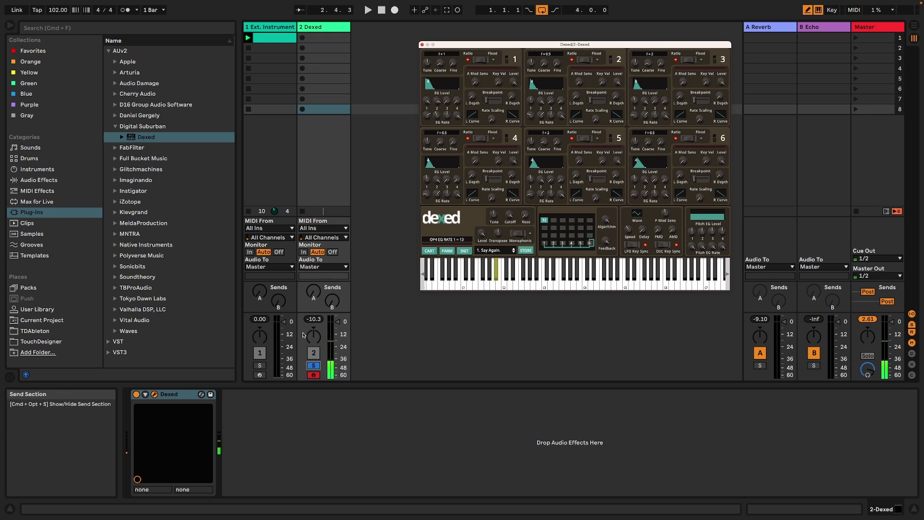
click(264, 374)
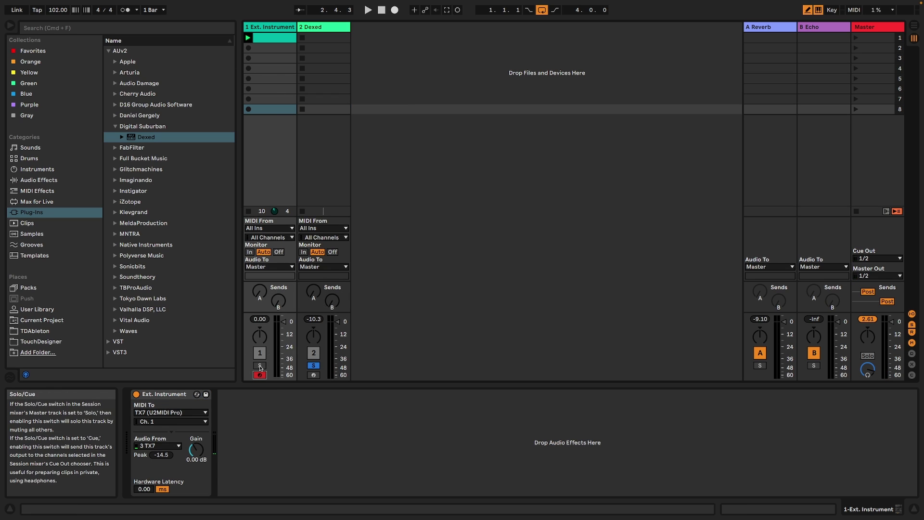
Turn off the Dexed track's solo, deactivate it, and select it to reopen Dexed
click(313, 366)
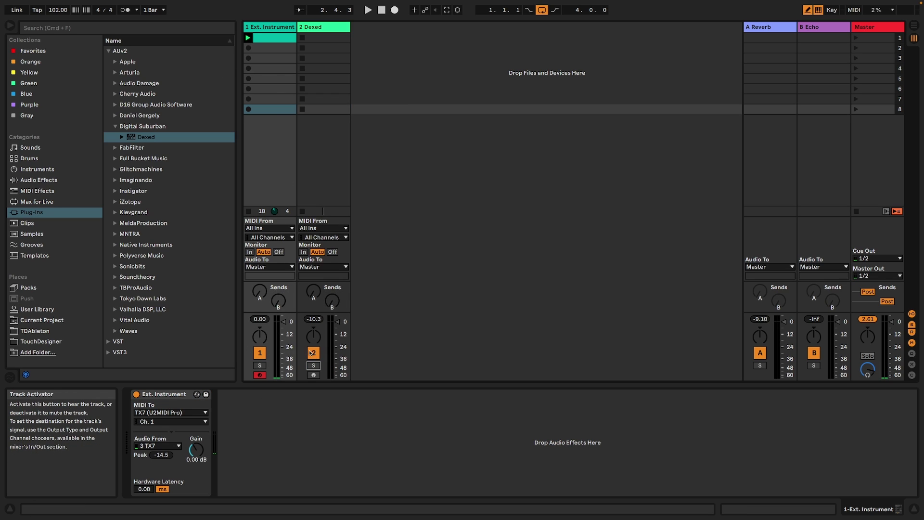
click(314, 353)
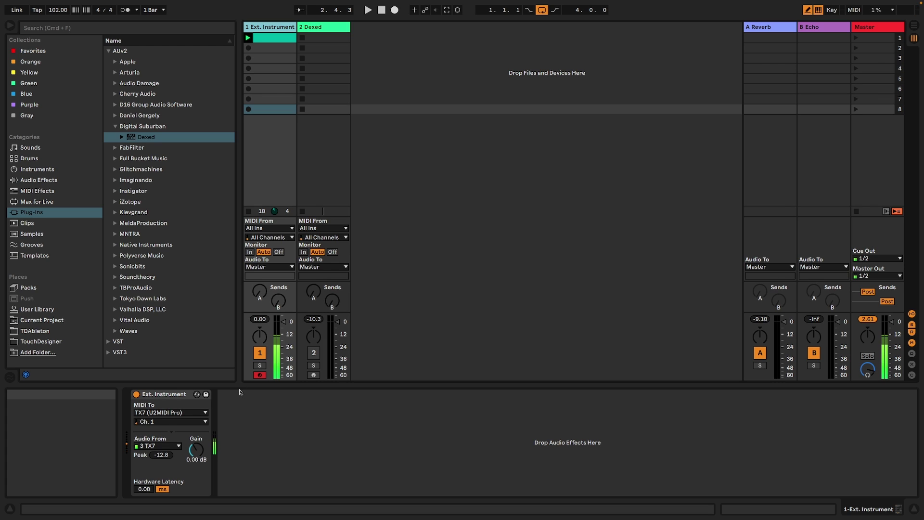
click(313, 248)
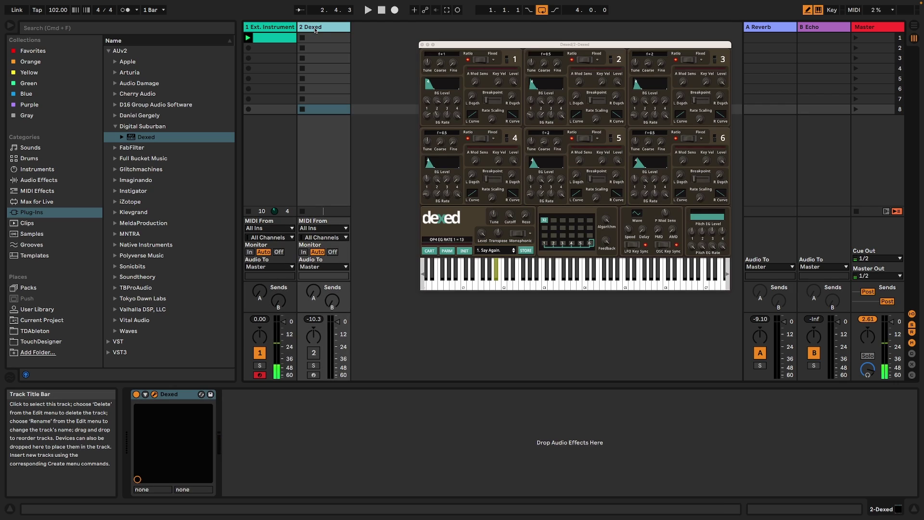
Reset Dexed to INIT VOICE, close its editor, and select track 1
click(465, 251)
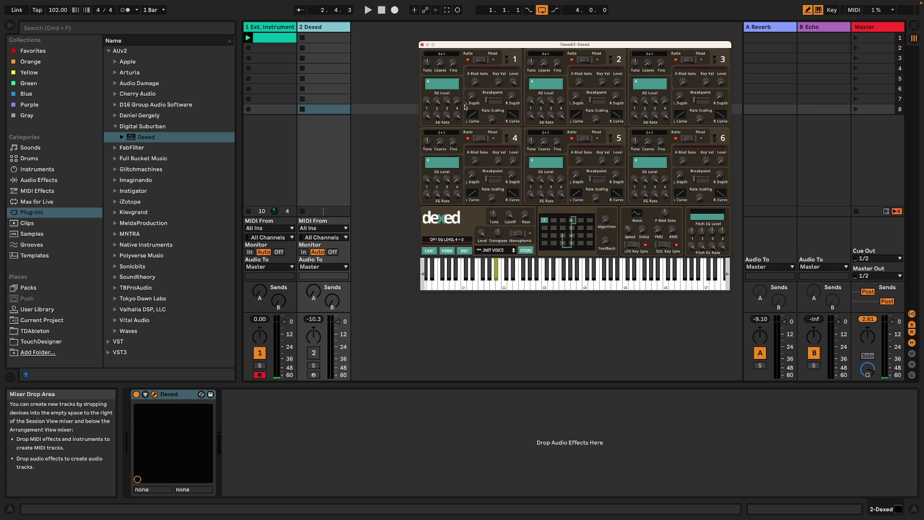
key(super+alt+p)
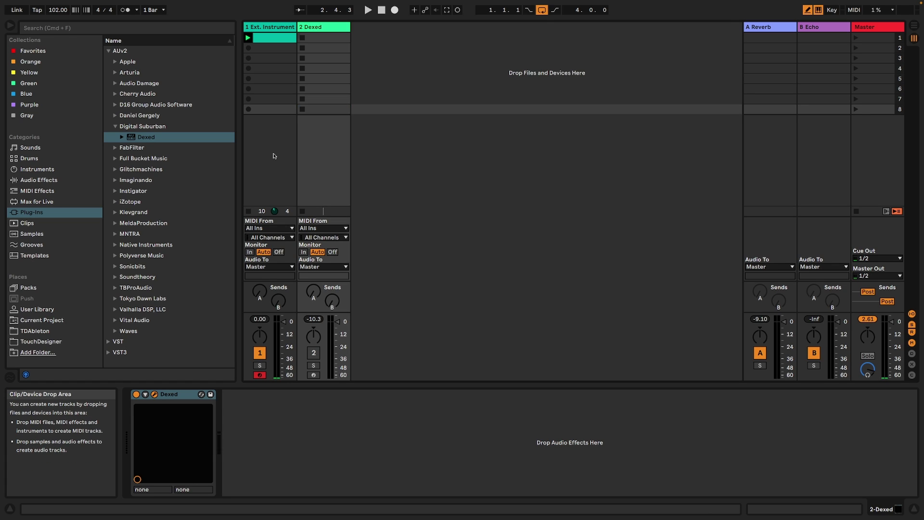
click(274, 155)
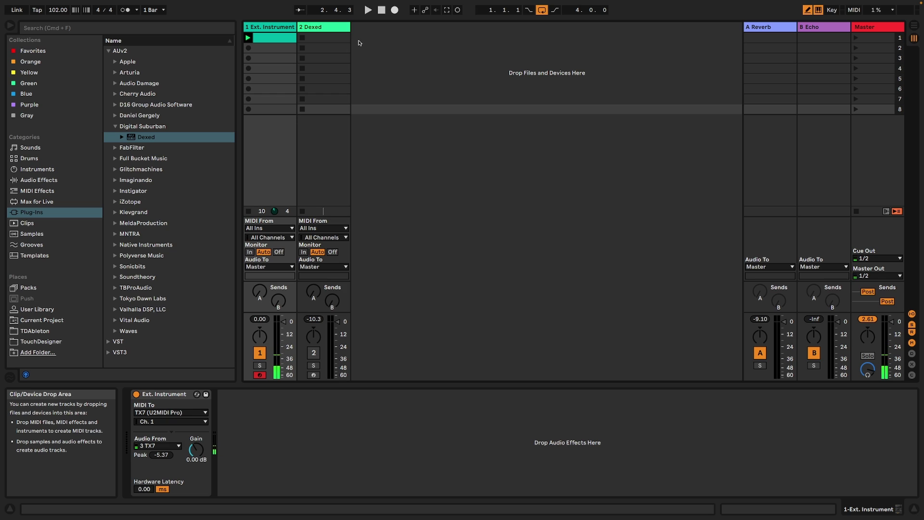
Adjust operator 2's knobs in Dexed, leaving OP2 EG Rate 4 at 44, and close the editor
click(317, 30)
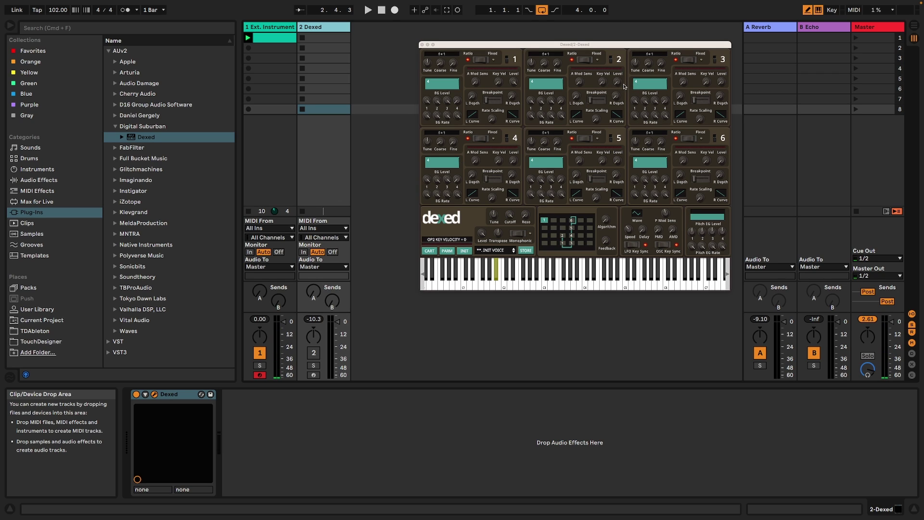
drag(618, 85, 616, 75)
mouse_move(619, 13)
mouse_down()
mouse_move(618, 25)
mouse_move(607, 4)
mouse_up()
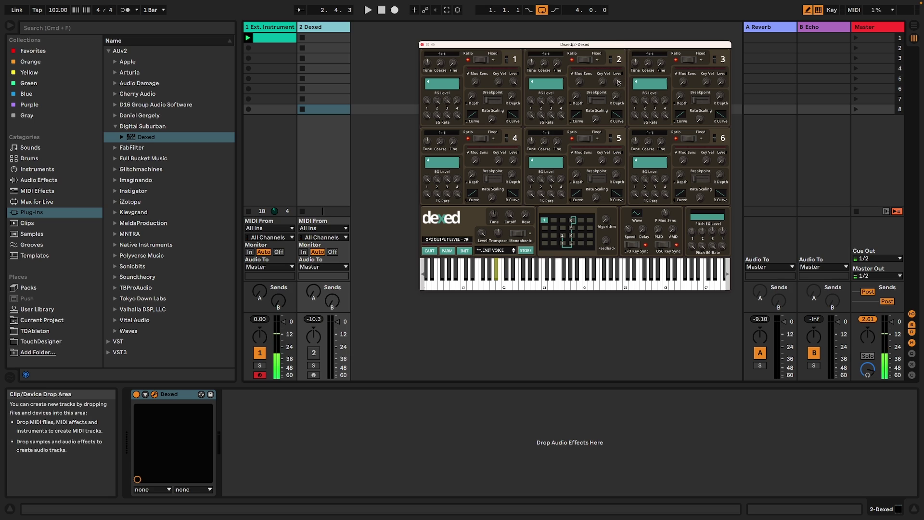
mouse_move(624, 167)
mouse_move(616, 84)
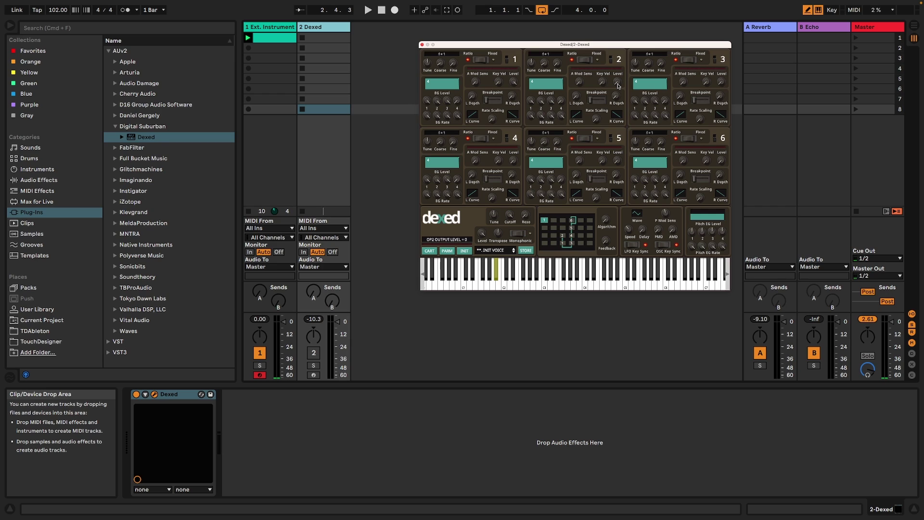
drag(618, 84, 618, 74)
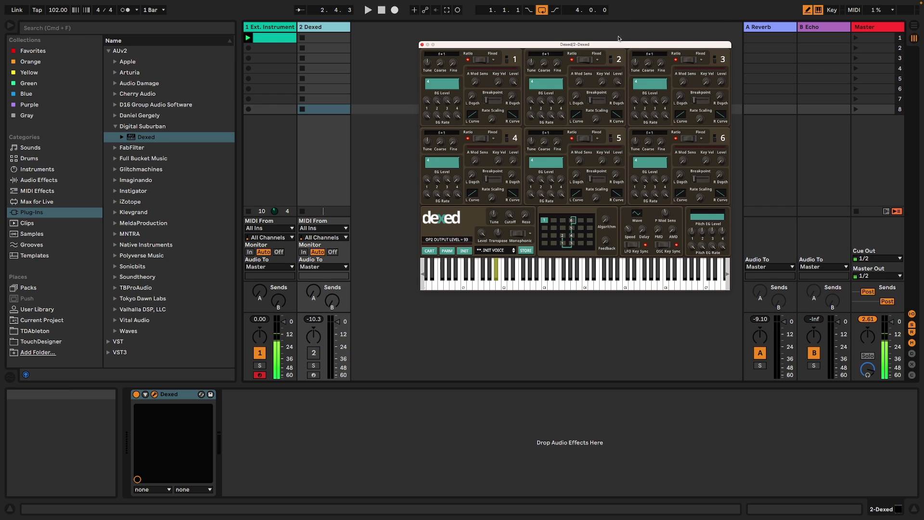
mouse_move(446, 114)
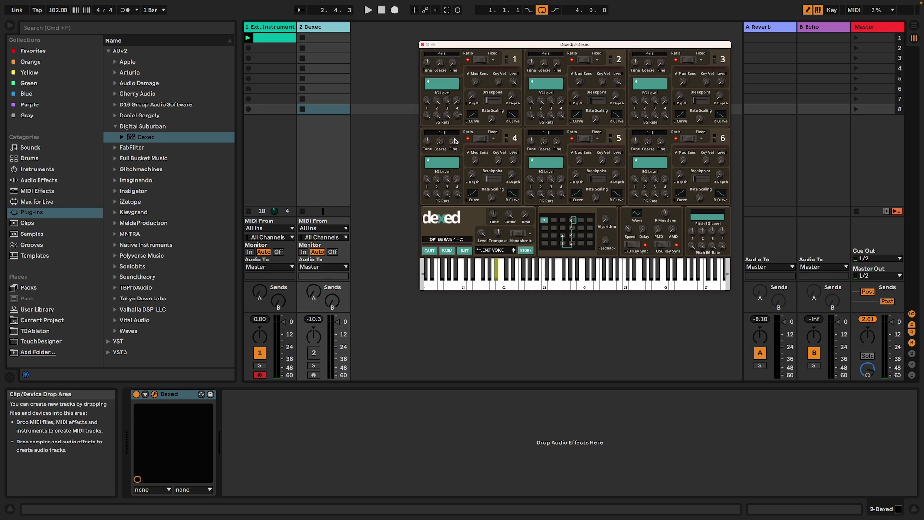
mouse_move(559, 117)
click(422, 45)
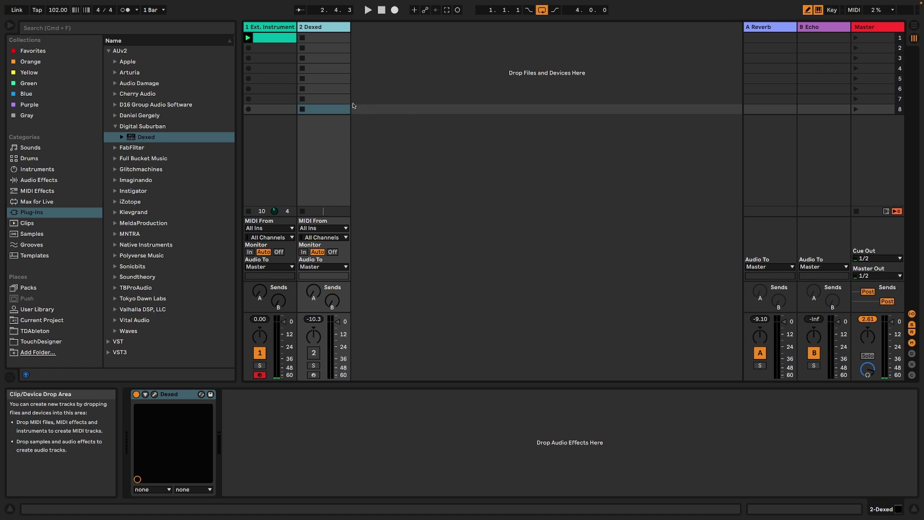
Load Expression Control All Random before Dexed and enter Dexed's Configure mode
click(37, 191)
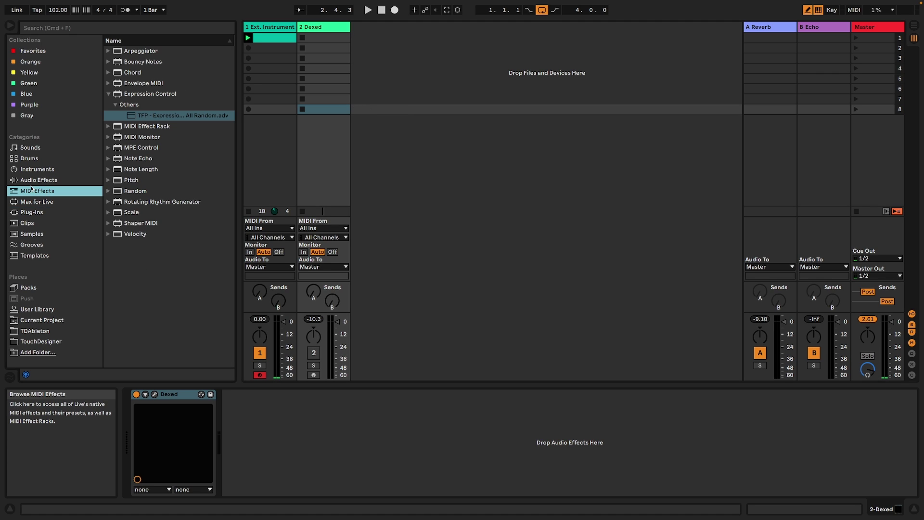
double_click(160, 117)
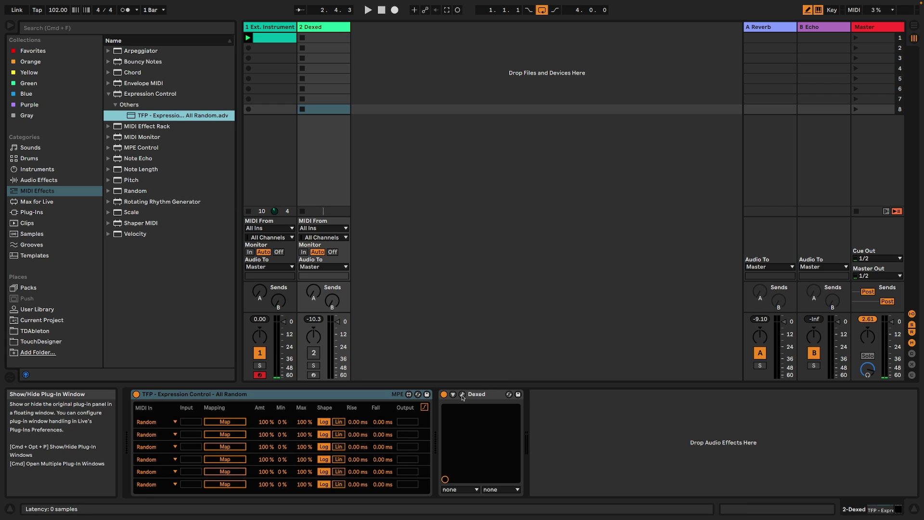
click(453, 395)
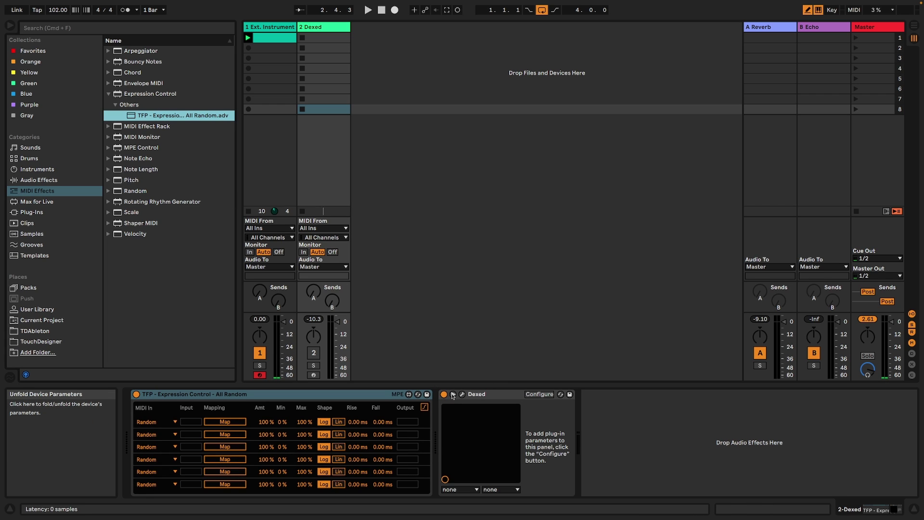
click(540, 394)
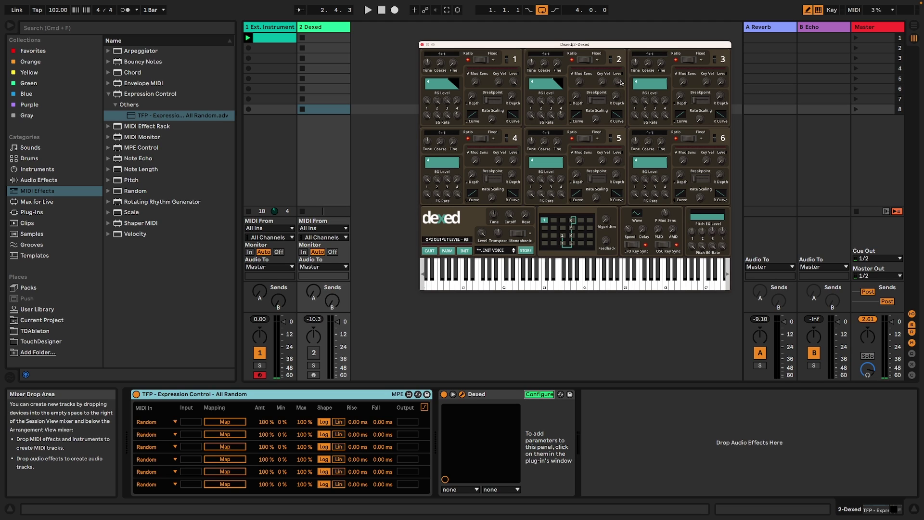
Expose Dexed's OP2–OP6 output levels and OP2 F COARSE as parameters, then close the editor
click(723, 81)
drag(720, 83, 720, 80)
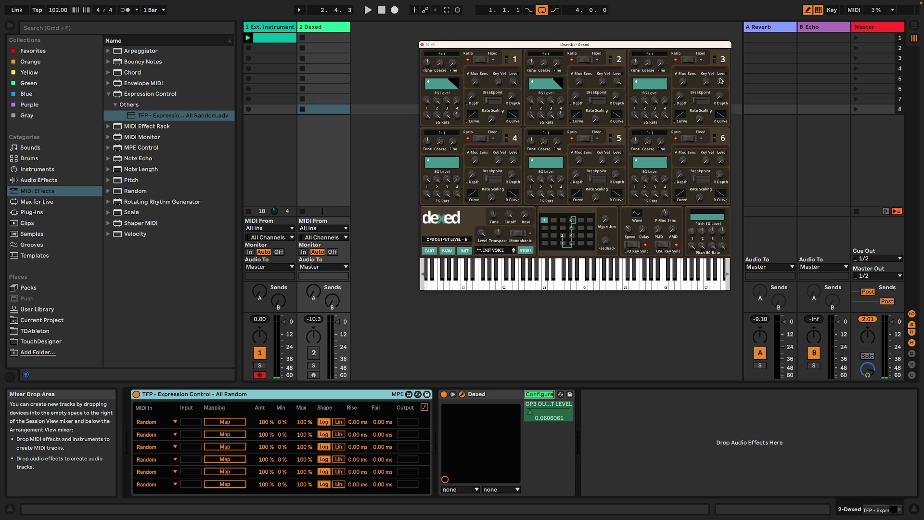
drag(618, 82, 618, 85)
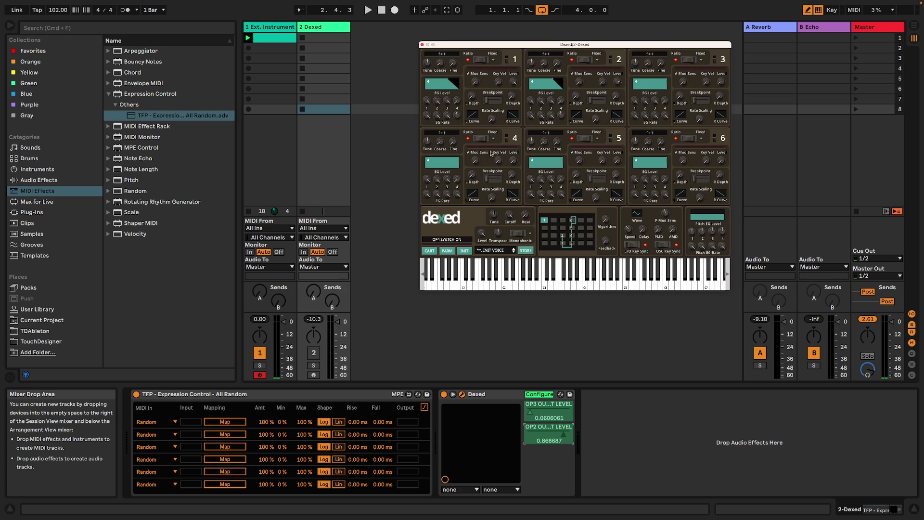
drag(513, 165, 513, 162)
drag(618, 163, 618, 159)
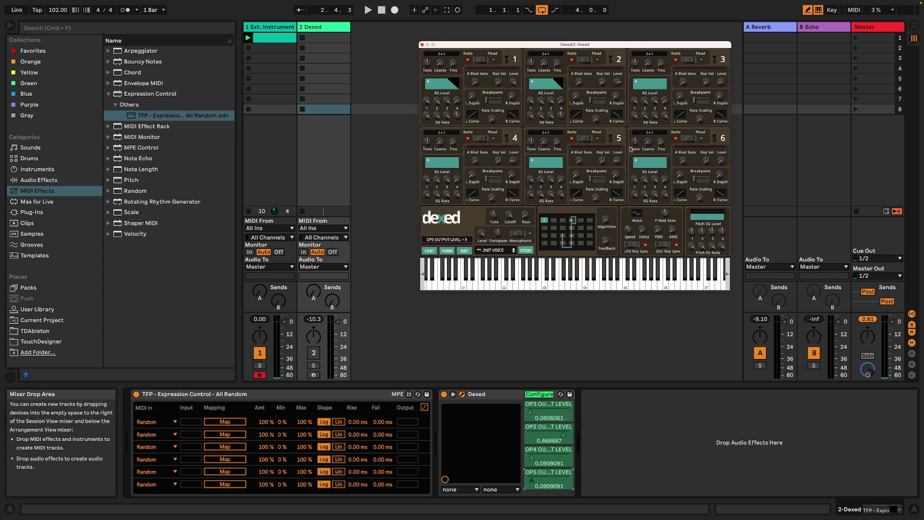
drag(722, 163, 722, 158)
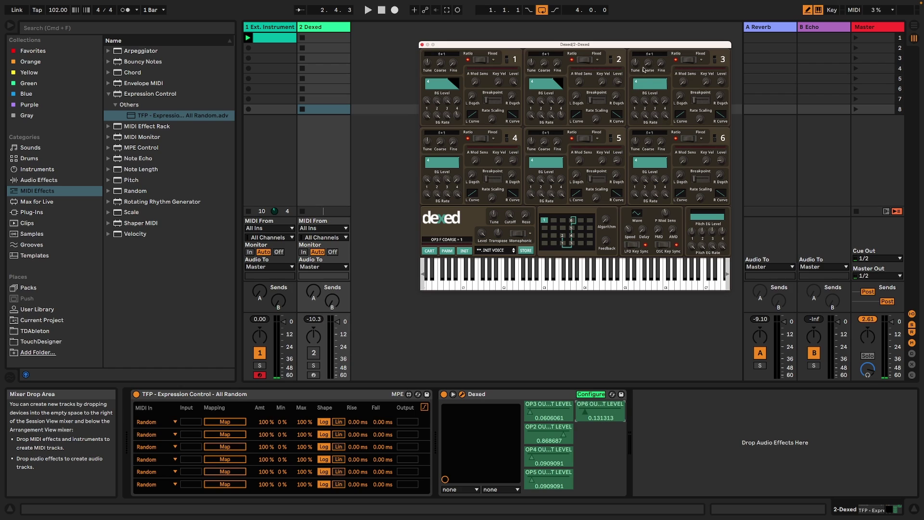
drag(544, 63, 544, 60)
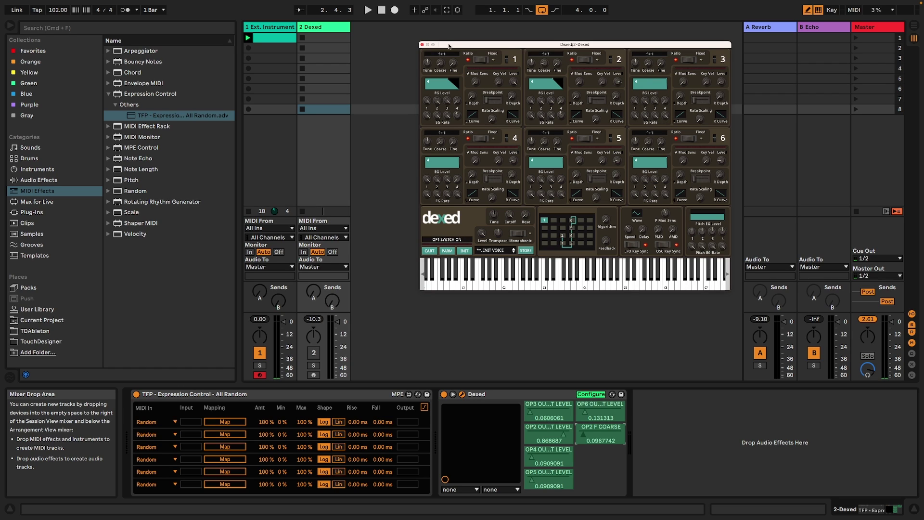
click(422, 45)
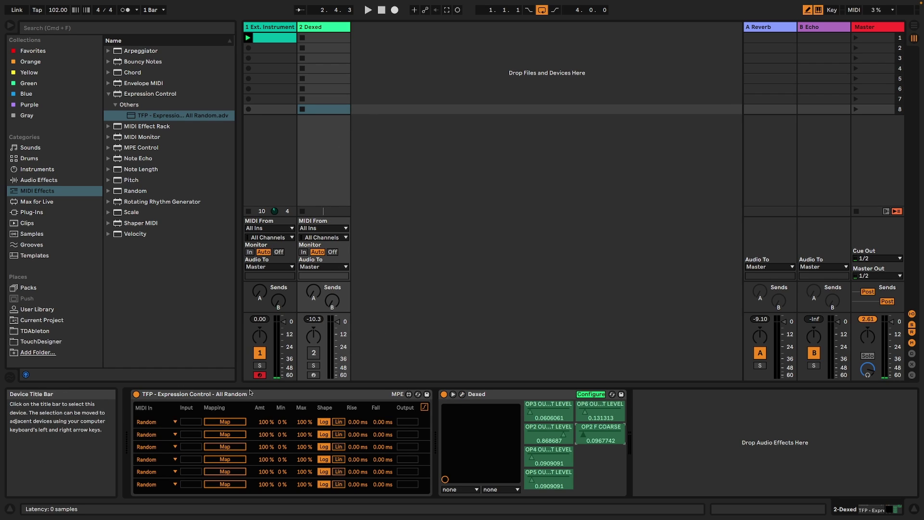
Leave Configure and map Expression Control rows 1–3 to OP3, OP2 and OP4 output levels
click(582, 392)
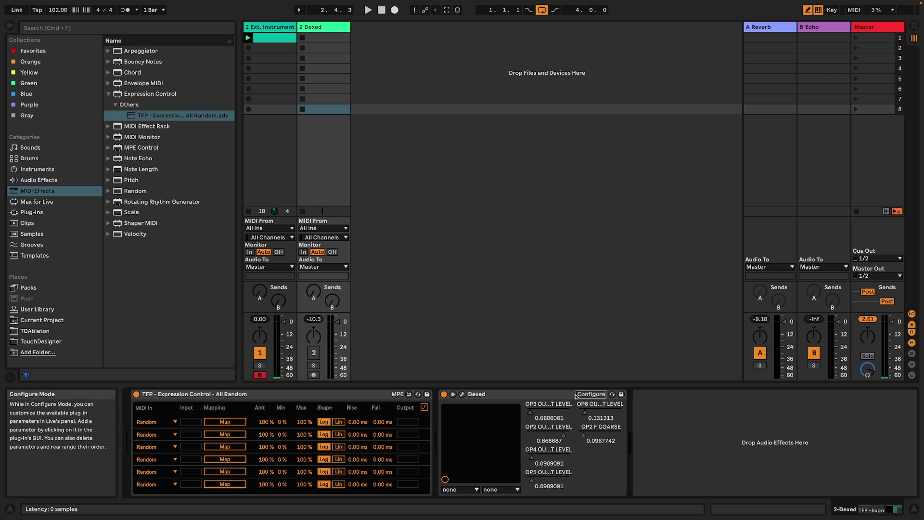
click(542, 413)
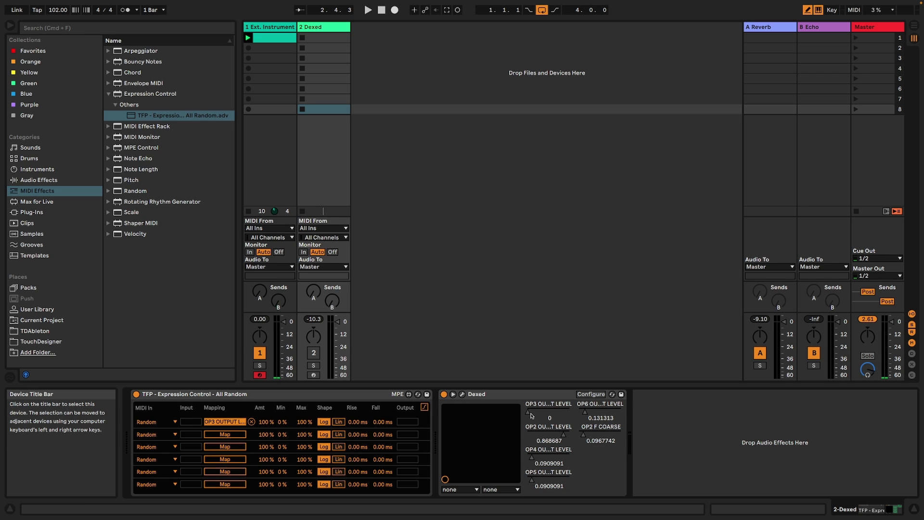
click(536, 441)
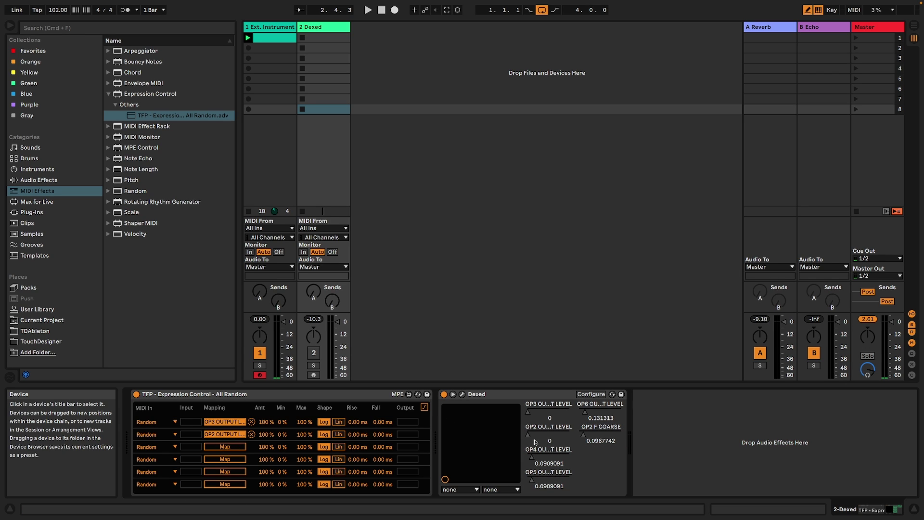
click(222, 447)
click(544, 458)
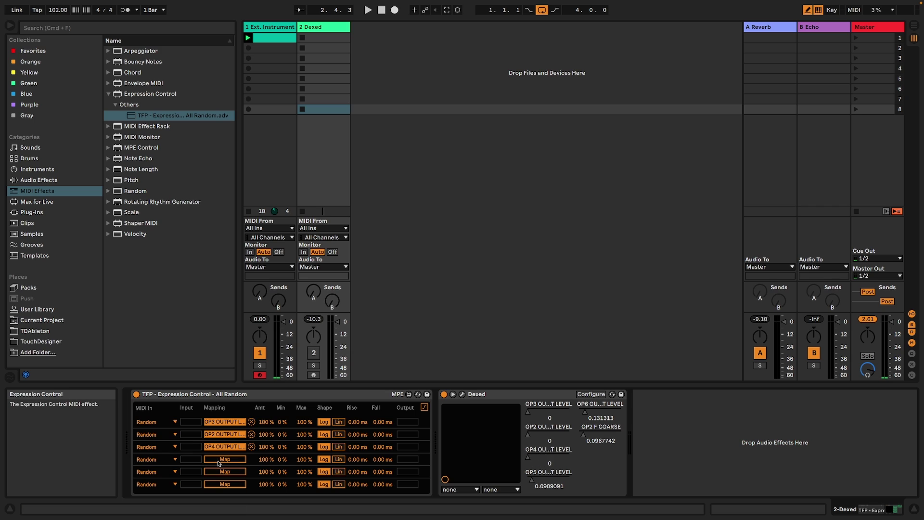
Map Expression Control rows 4–6 to OP5 and OP6 output levels and OP2 F COARSE
click(225, 459)
click(544, 479)
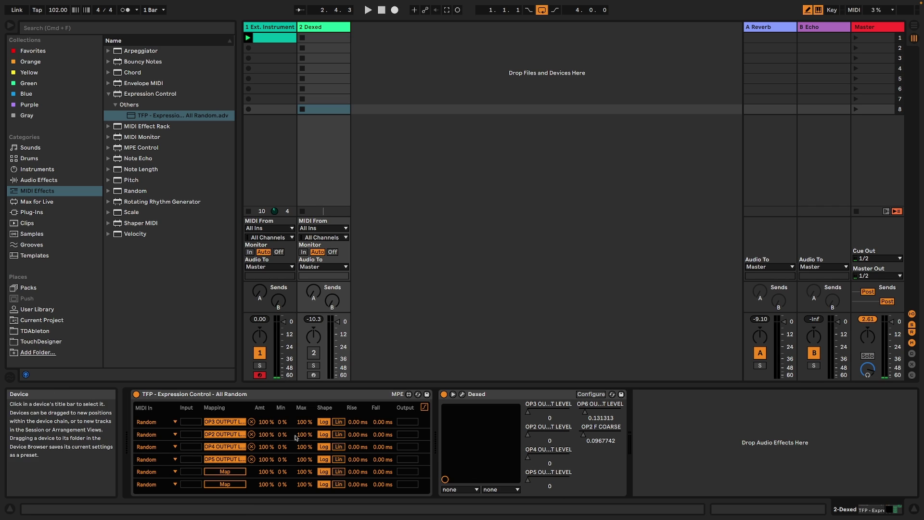
click(225, 471)
click(600, 414)
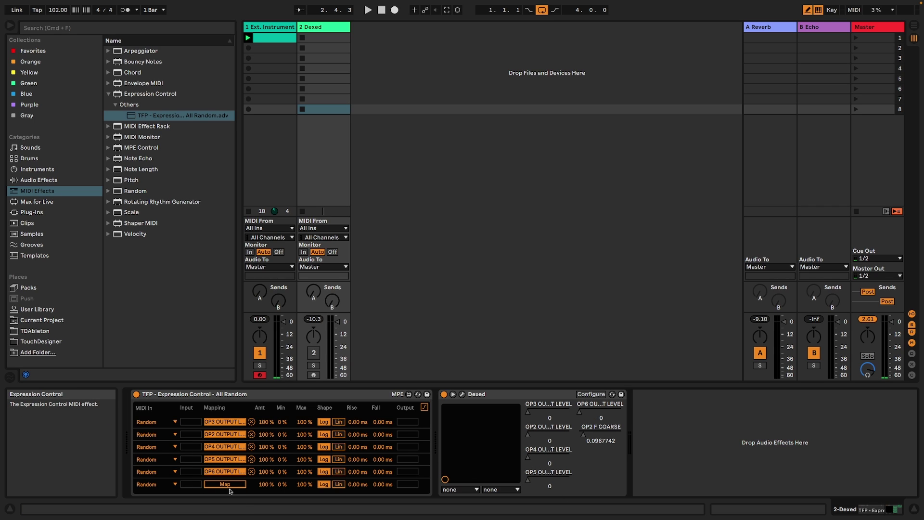
click(231, 487)
click(597, 436)
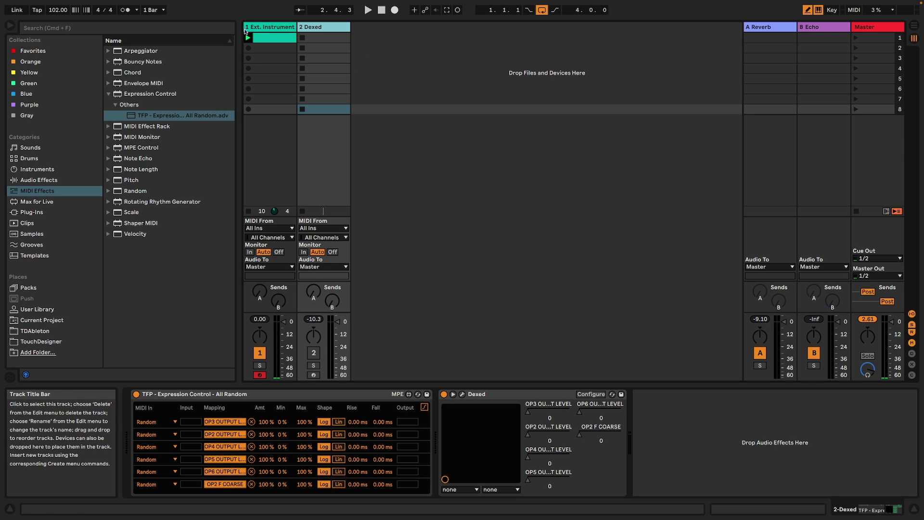
Set the Dexed track's MIDI From to 1-Ext. Instrument with monitoring on In
click(315, 230)
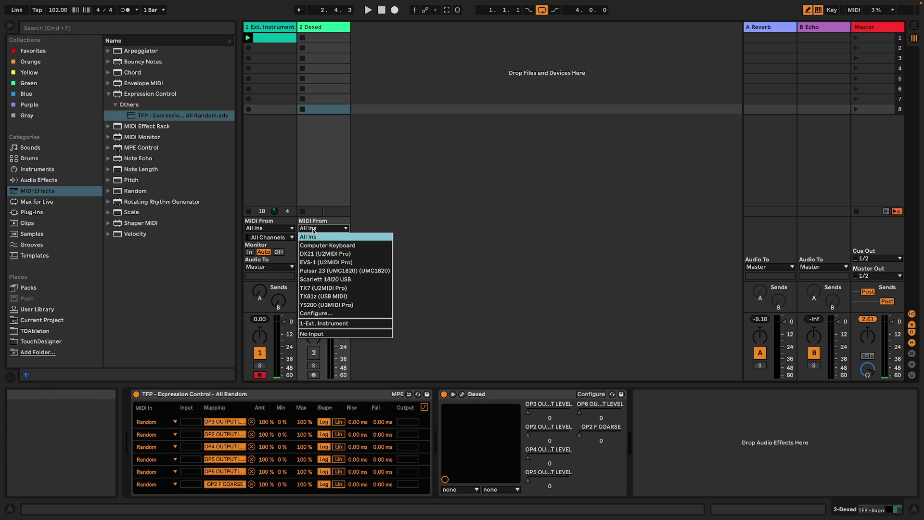
click(341, 323)
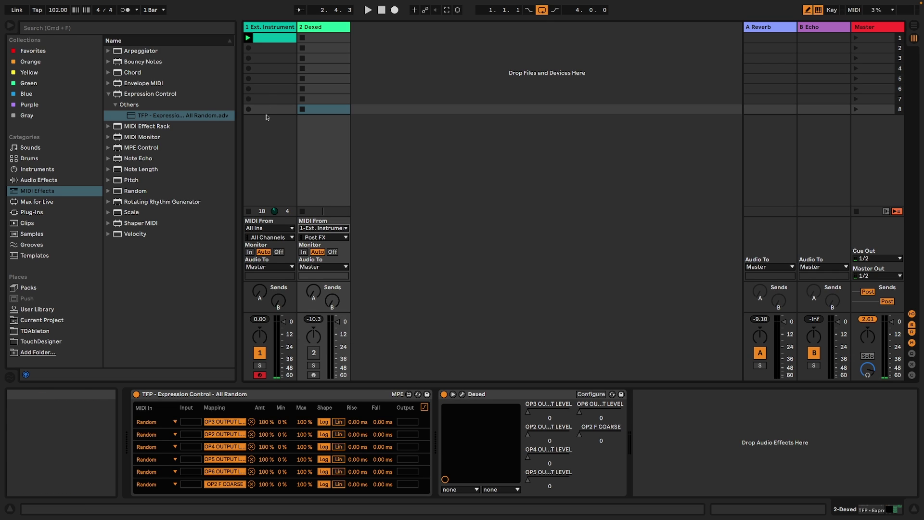
click(262, 27)
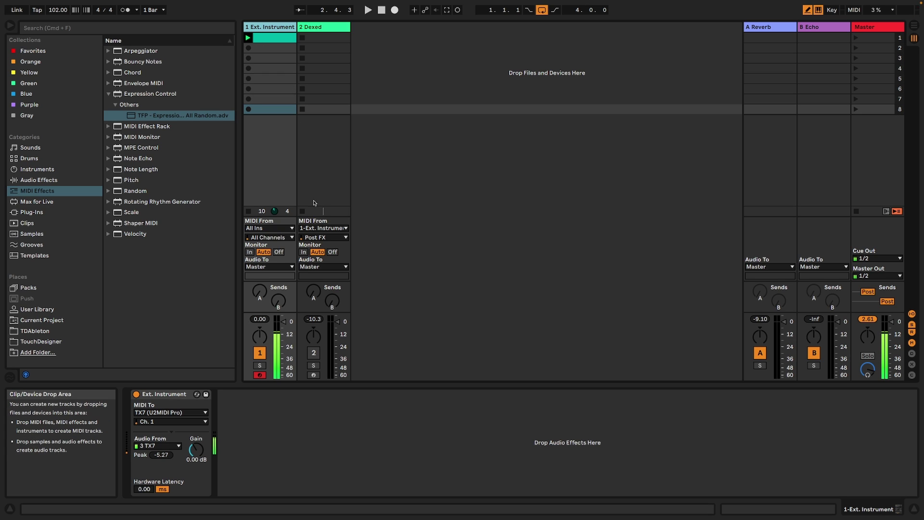
click(303, 252)
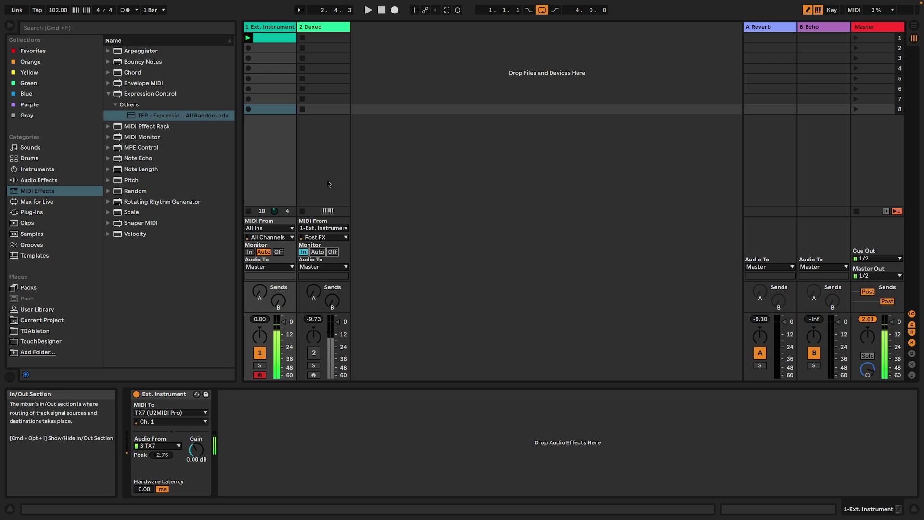
key(z)
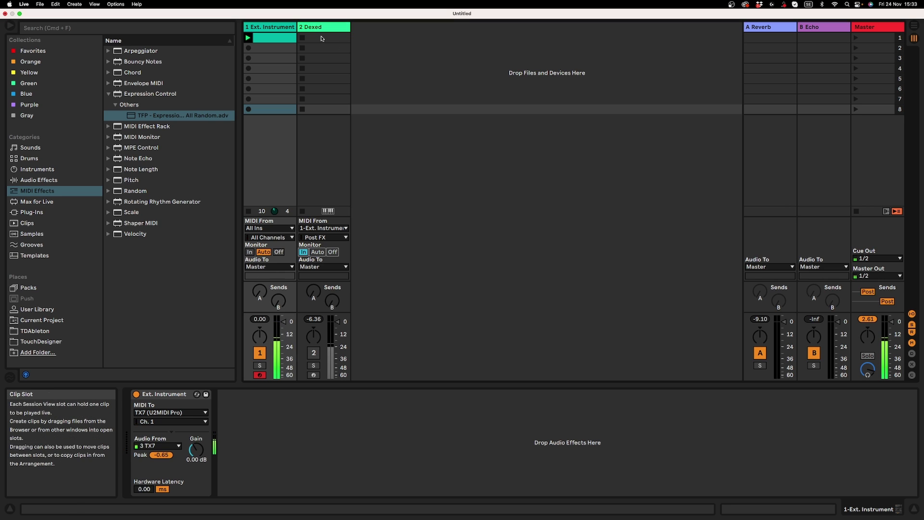
key(Right)
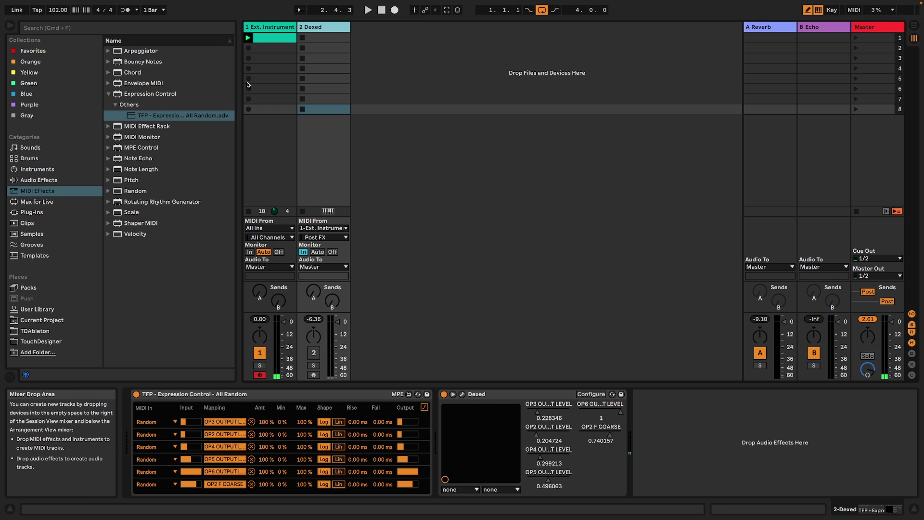
Launch the Ext. Instrument clip, raise track 1's A-Reverb and B-Echo sends, then stop playback
double_click(281, 39)
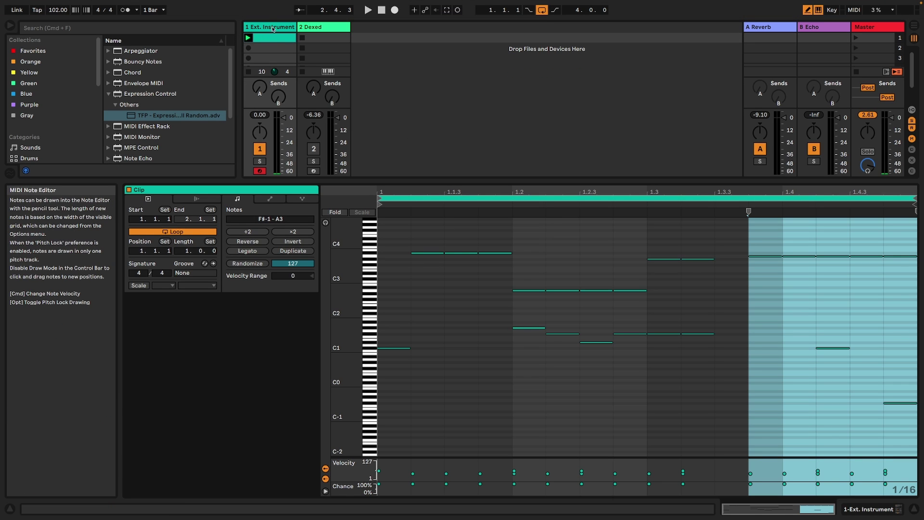
click(248, 38)
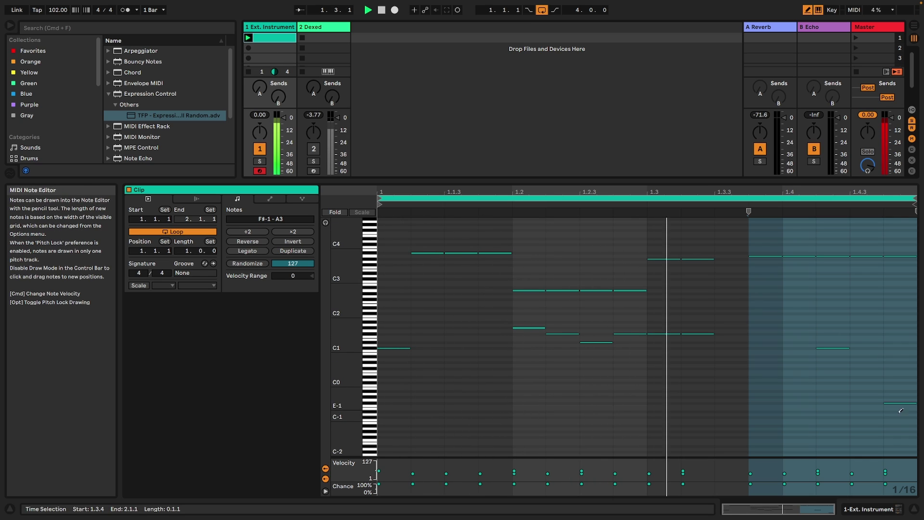
key(shift+Tab)
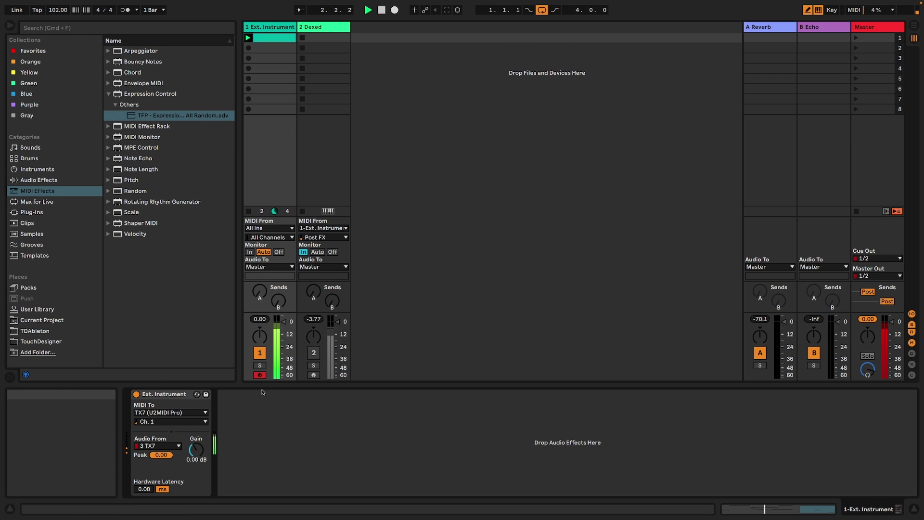
drag(260, 292, 278, 276)
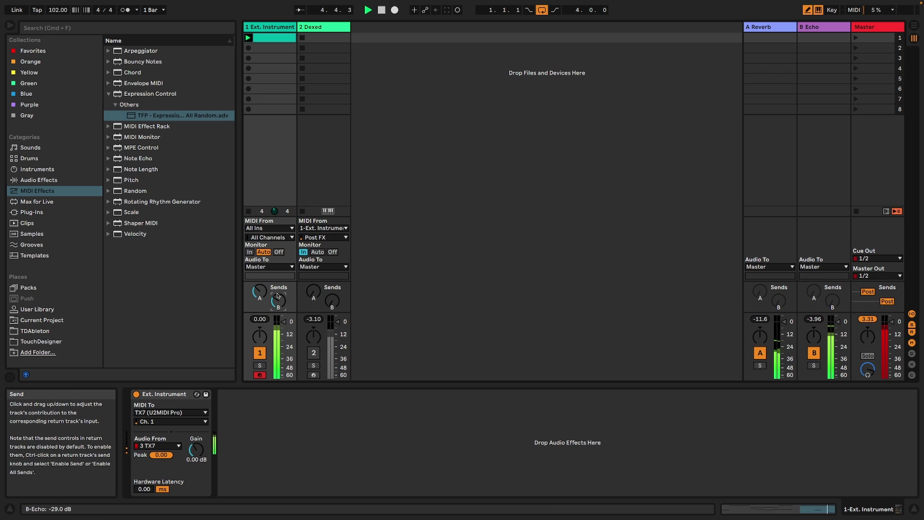
key(space)
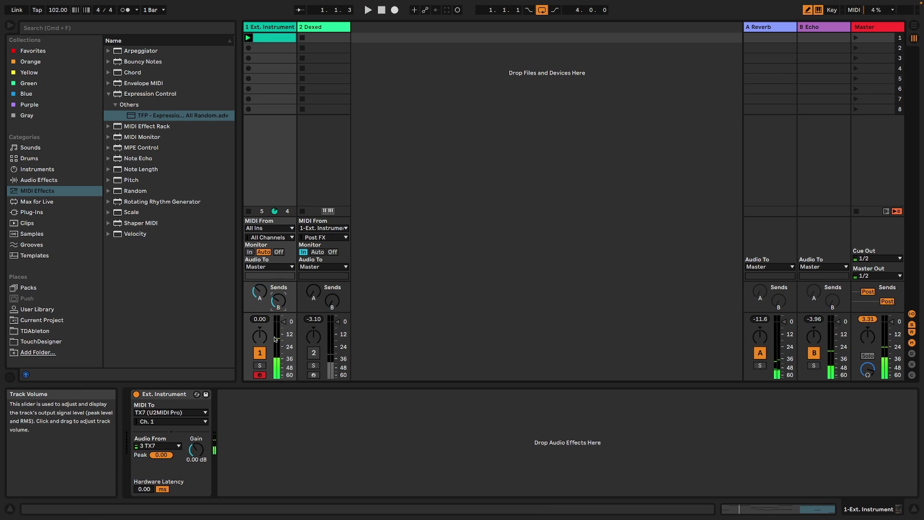